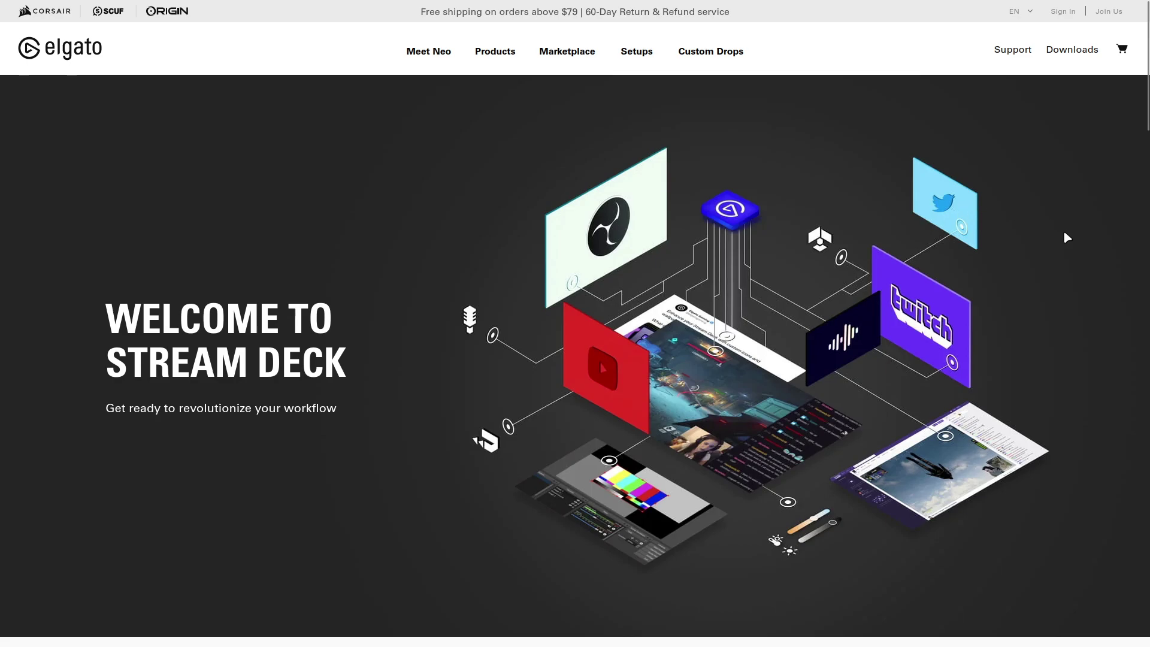
Look through the Stream Deck welcome page and the marketplace's Stream Deck plugins, icons, screensavers and profiles.
scroll(1066, 236, down, 8)
scroll(1067, 238, down, 2)
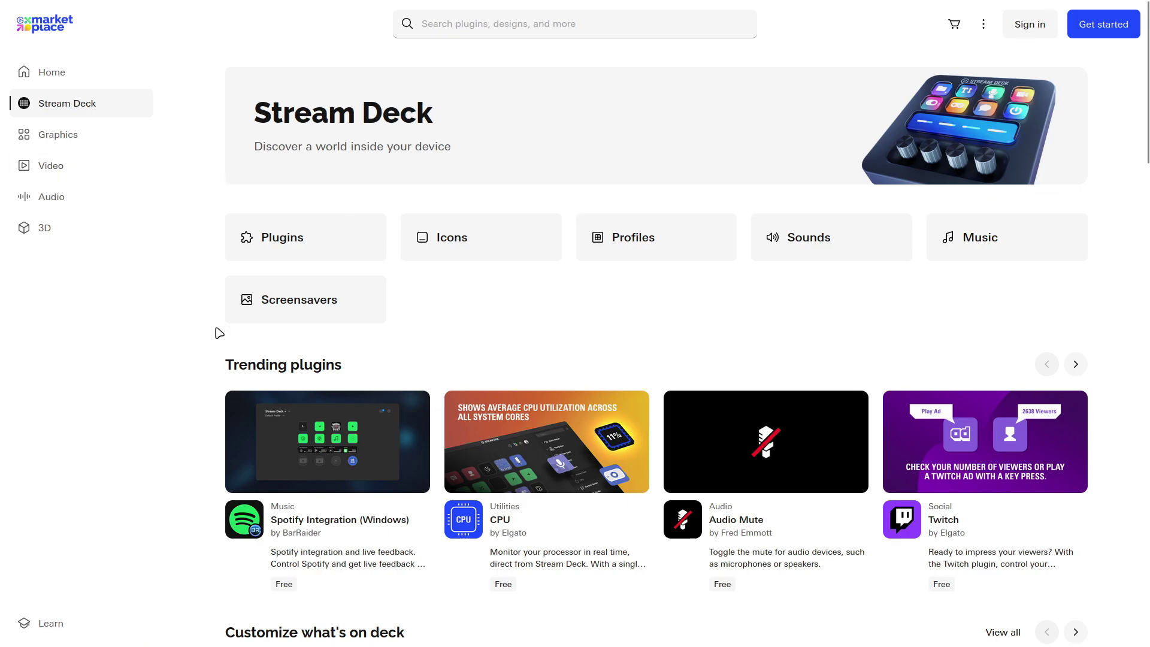
scroll(220, 333, down, 6)
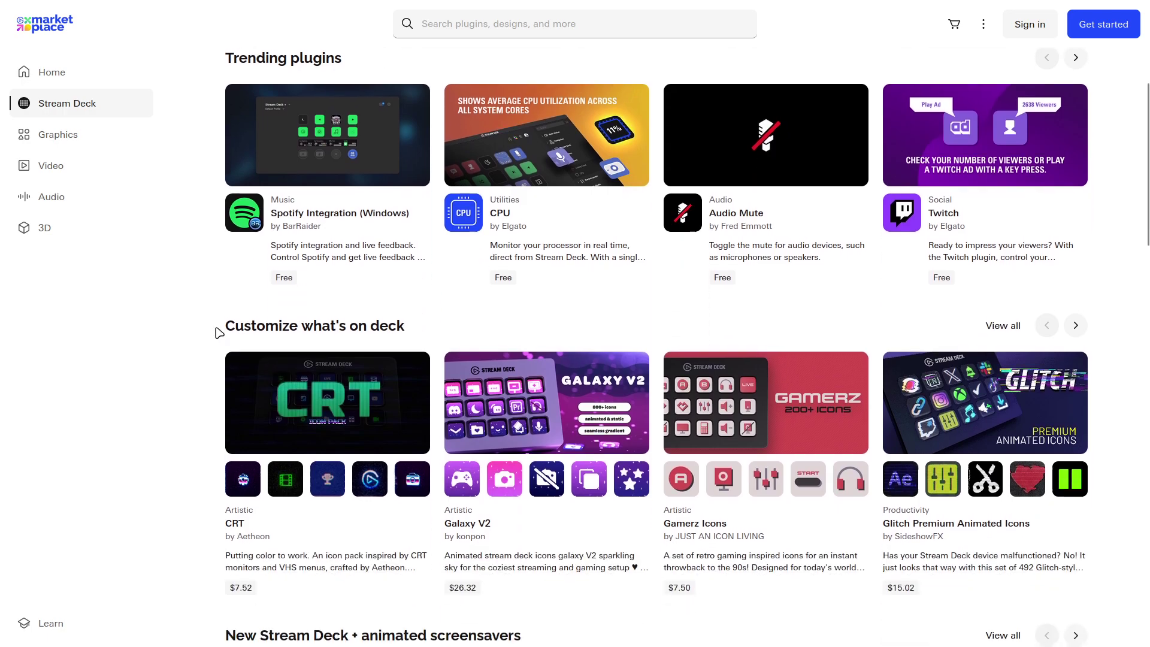
scroll(219, 333, down, 8)
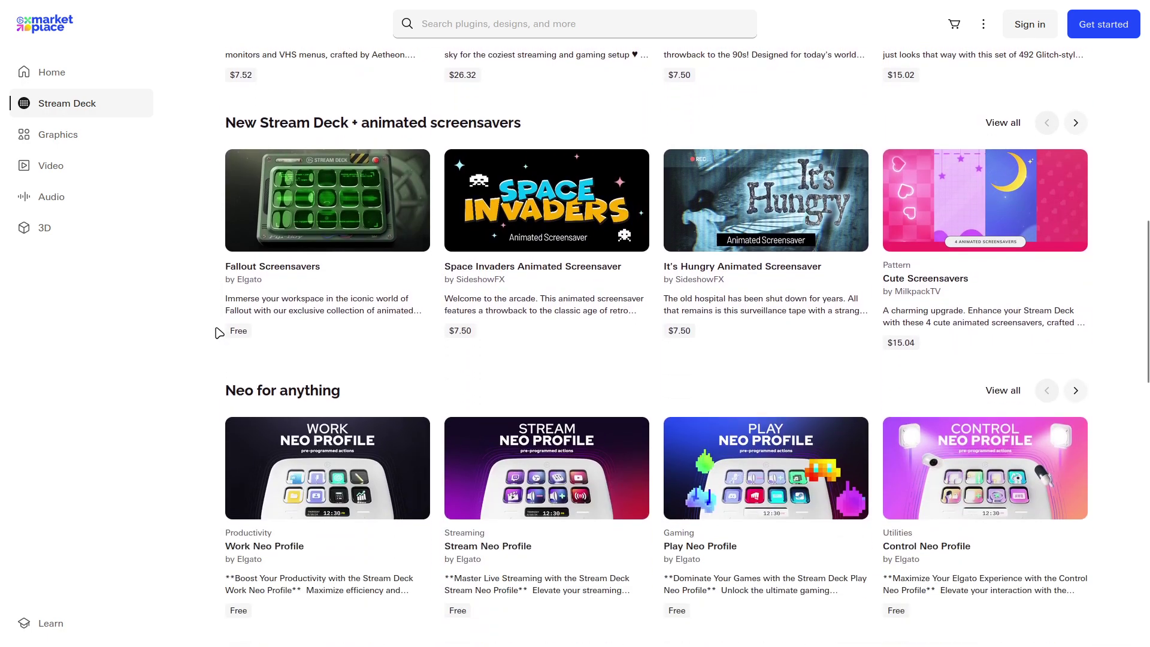
scroll(220, 333, down, 9)
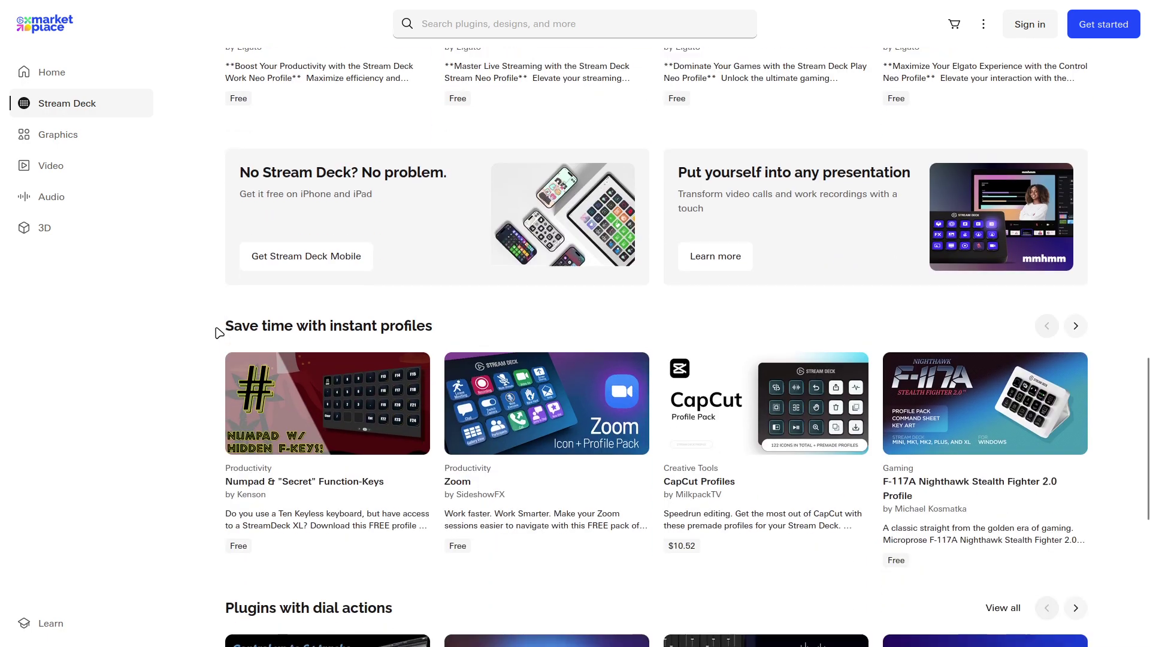
scroll(219, 333, down, 4)
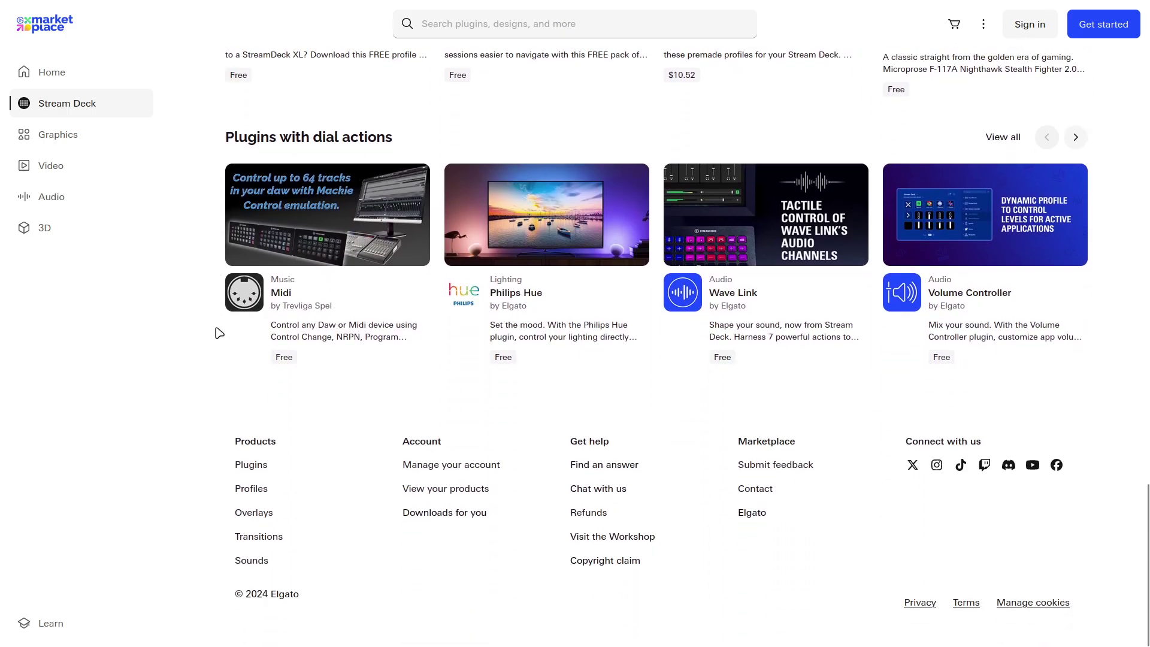
scroll(219, 333, up, 5)
scroll(220, 333, up, 17)
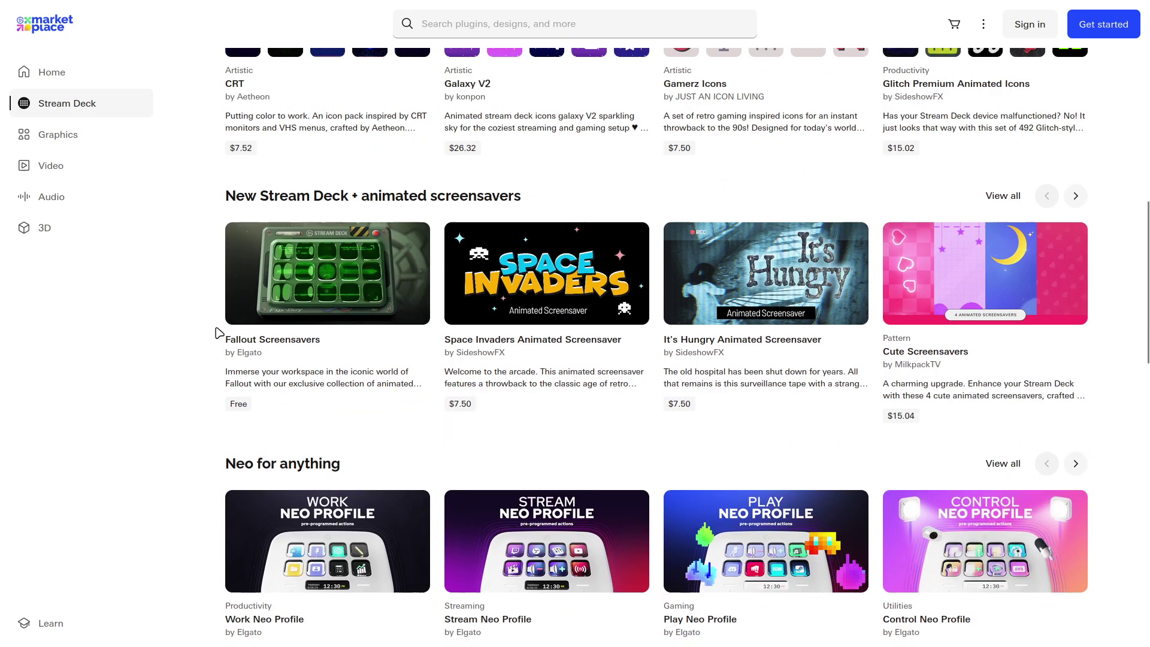
scroll(219, 333, up, 6)
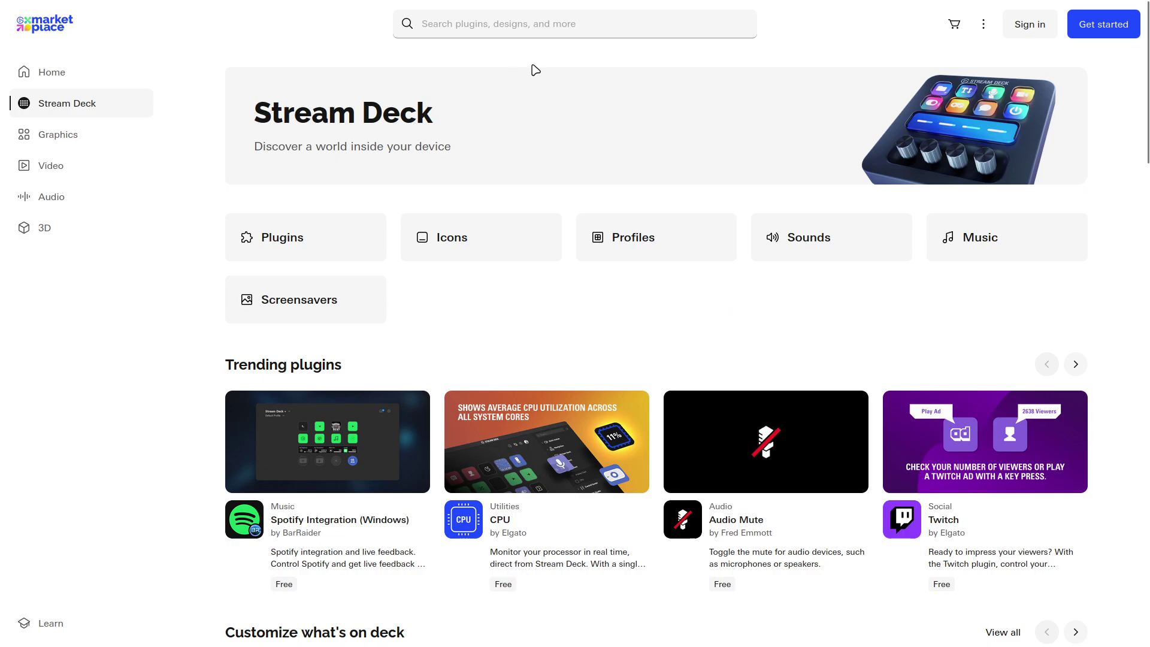
Search the marketplace for "obs" and get the OBS Studio plugin by Elgato.
click(592, 25)
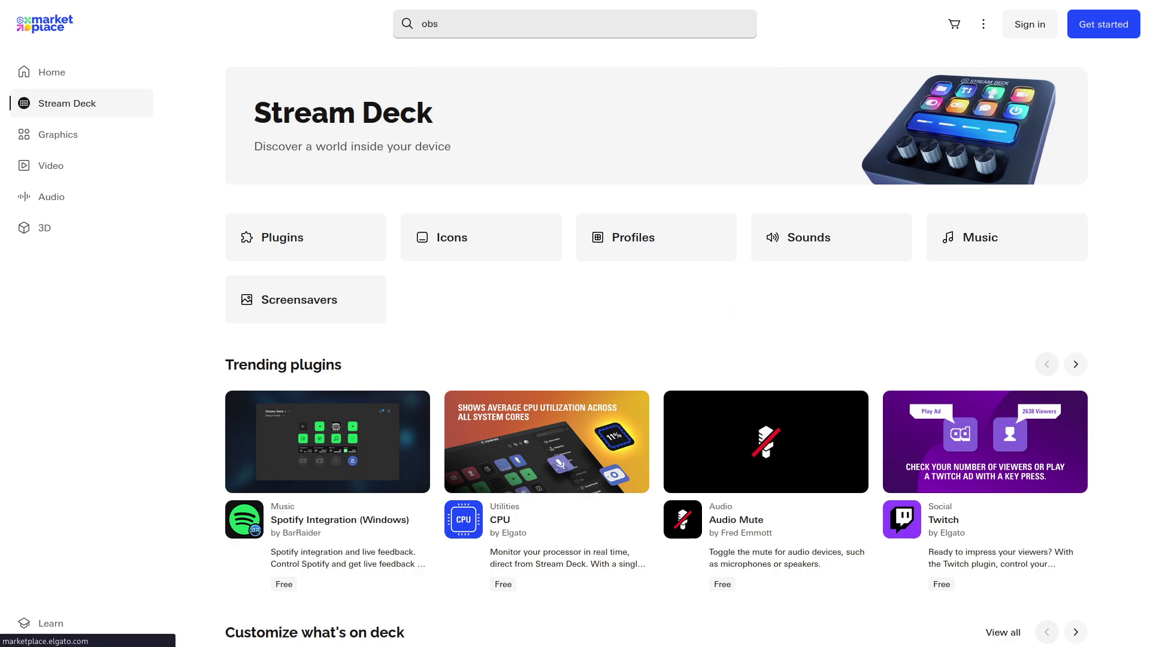
key(Return)
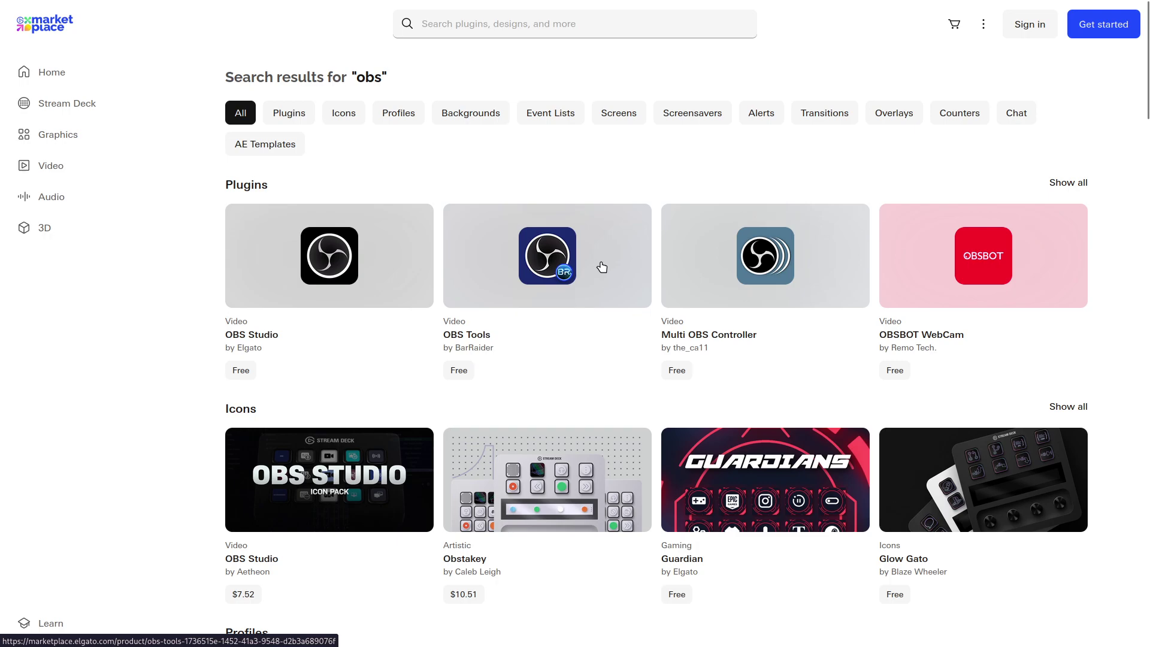
click(336, 259)
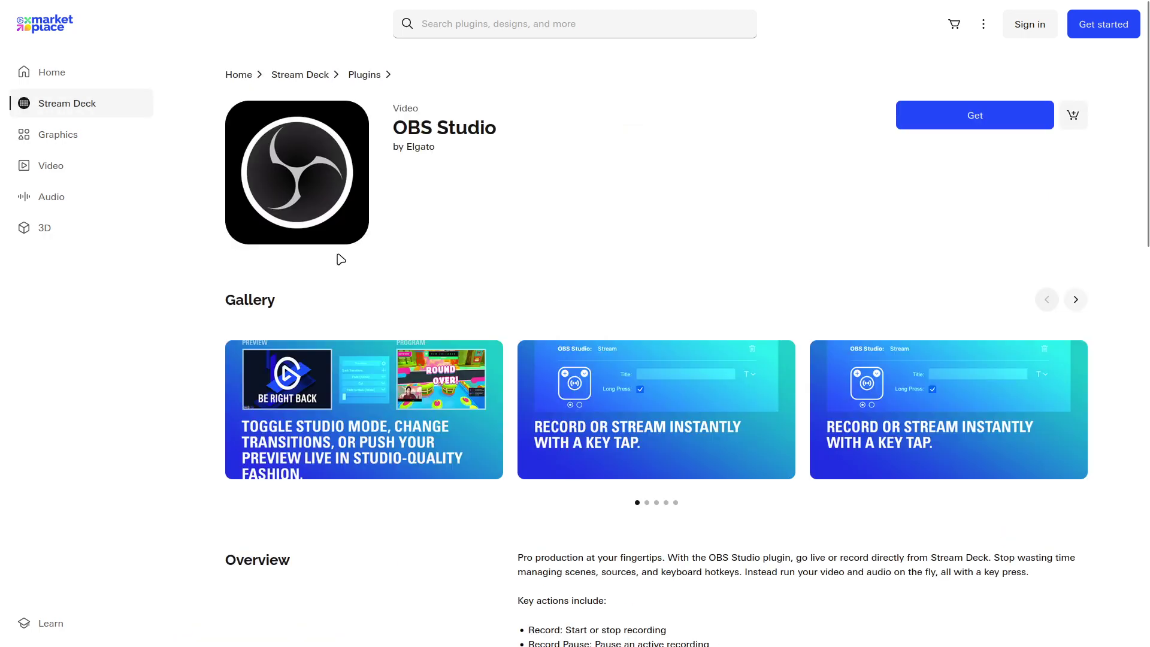
click(986, 120)
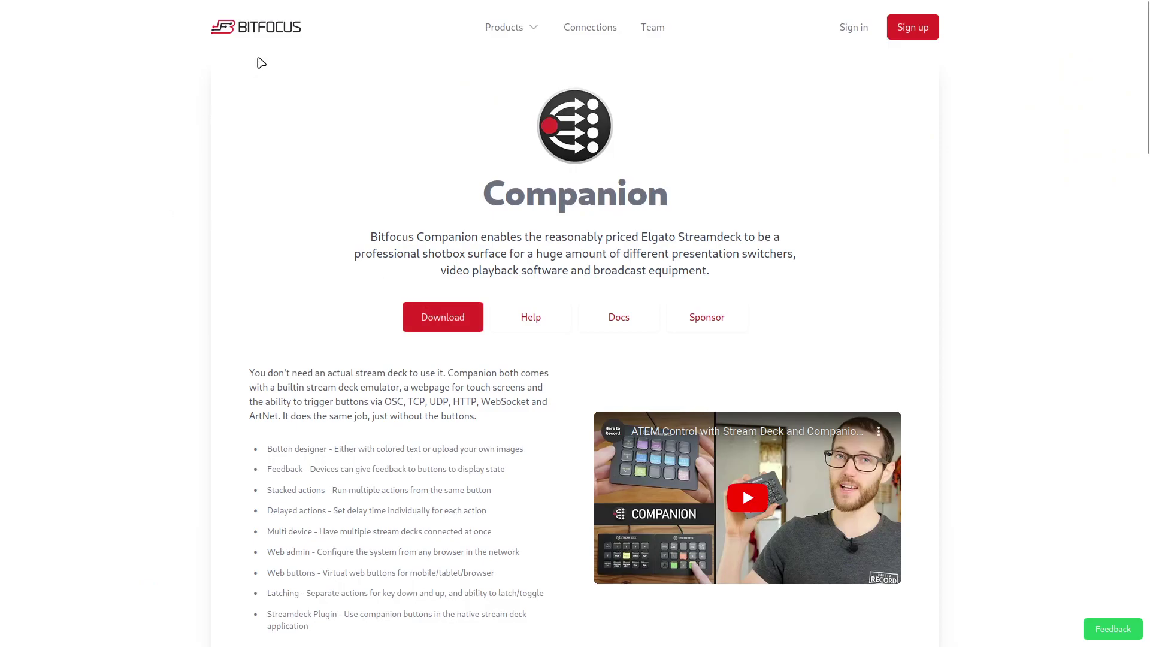
In Bitfocus Companion, go to button page 99 and inspect its page up and page down buttons.
mouse_move(222, 3)
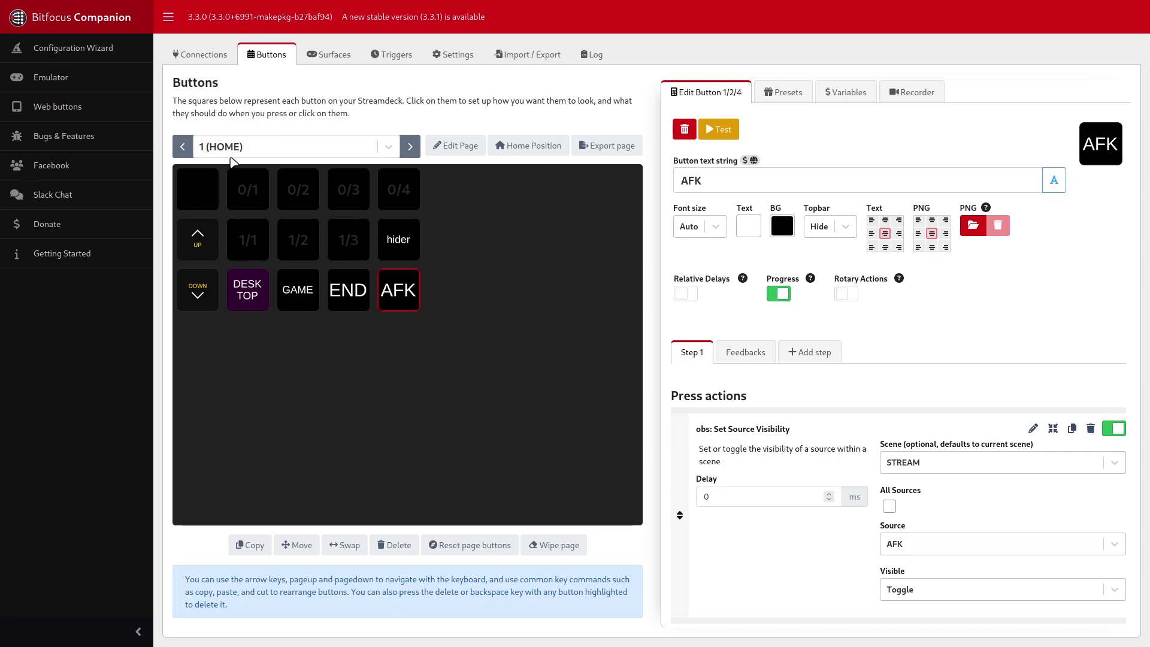
click(182, 147)
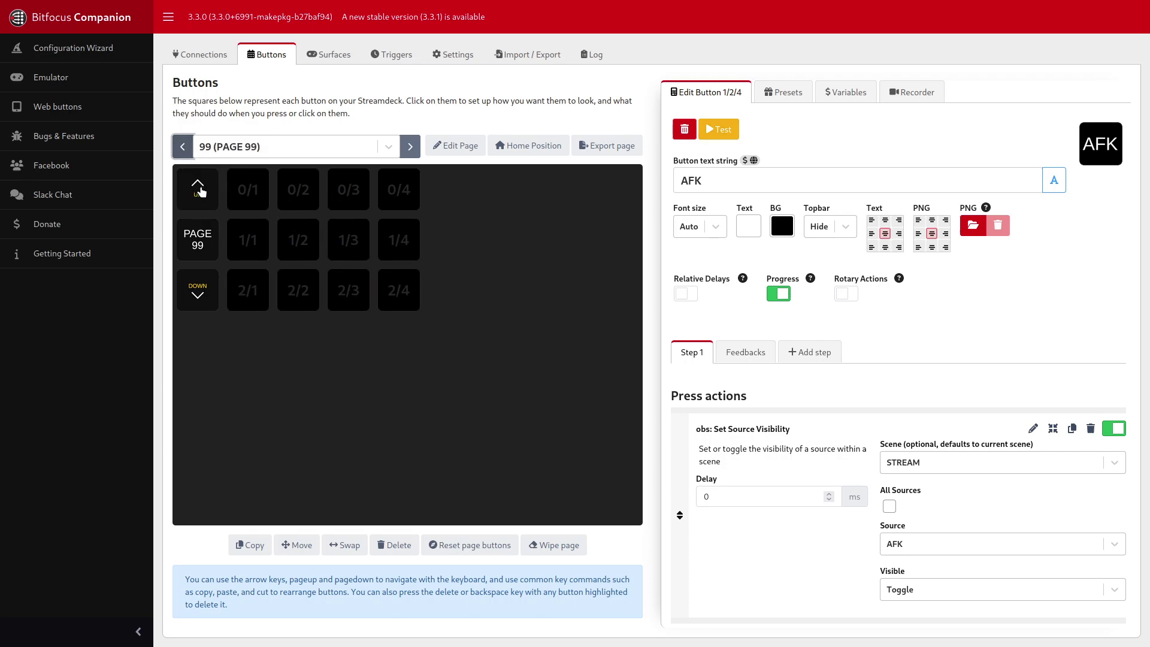
click(207, 302)
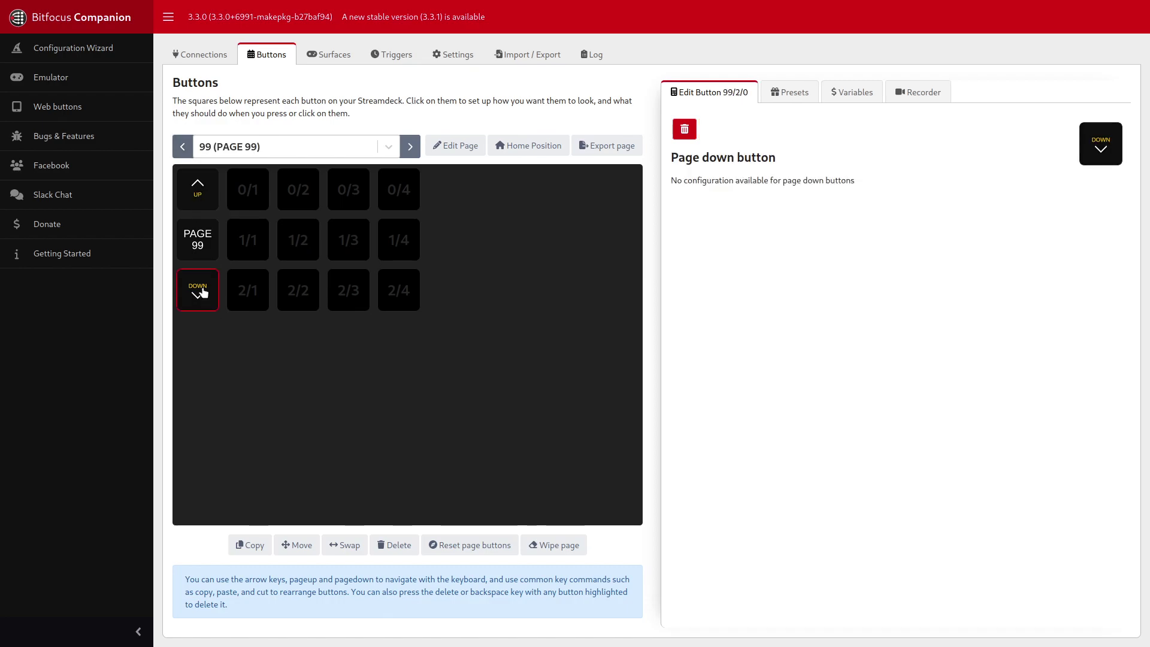
click(206, 189)
click(198, 297)
click(211, 184)
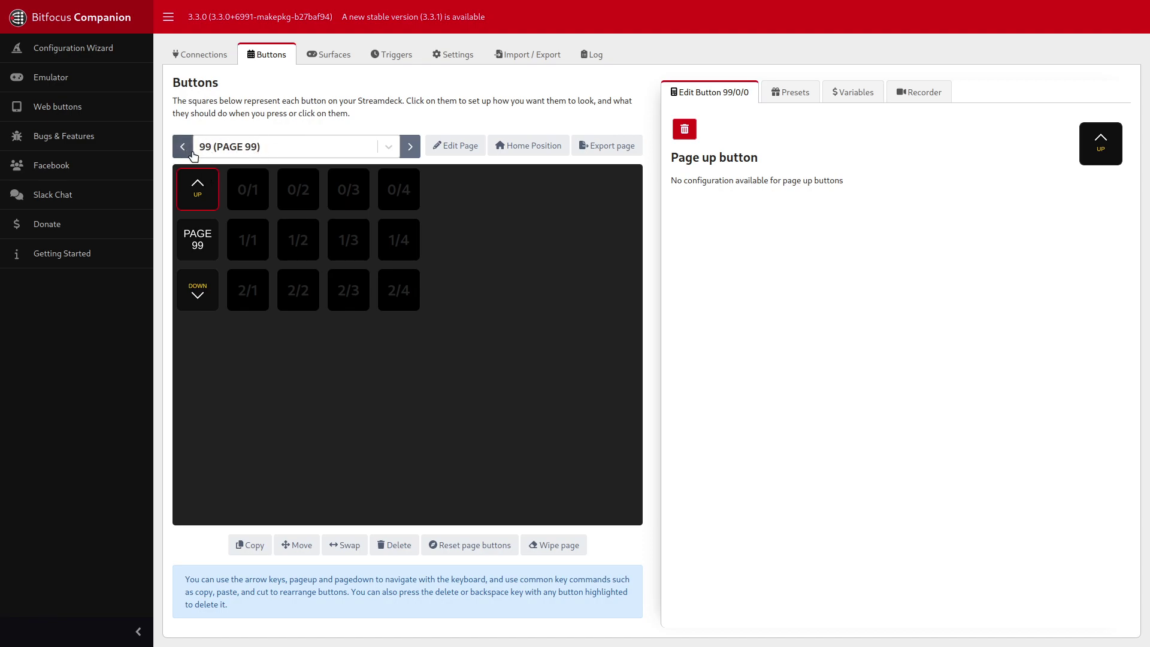
Return to page 1 (HOME) and examine the hider button's appearance settings and press action.
click(410, 147)
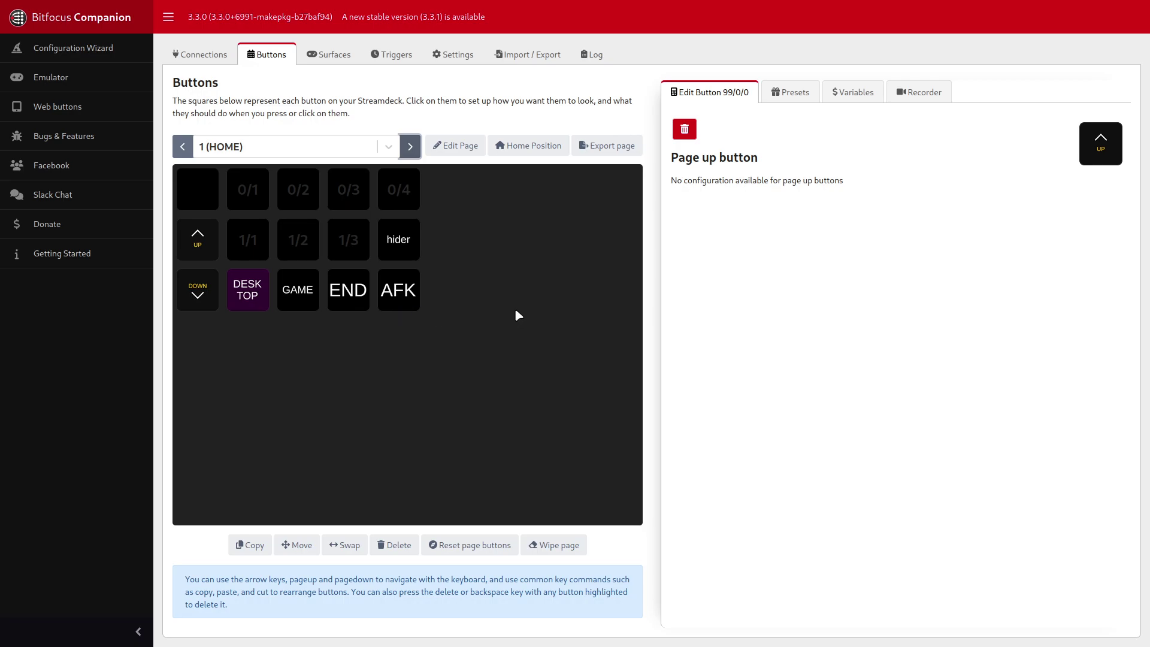
click(408, 242)
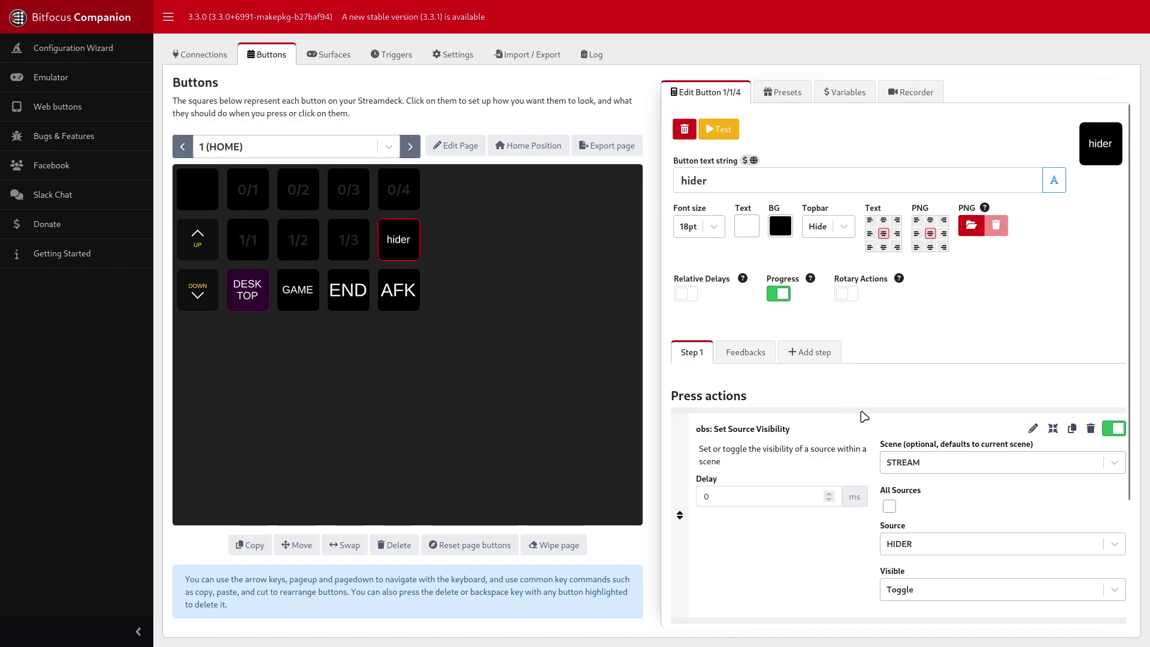
scroll(864, 417, down, 2)
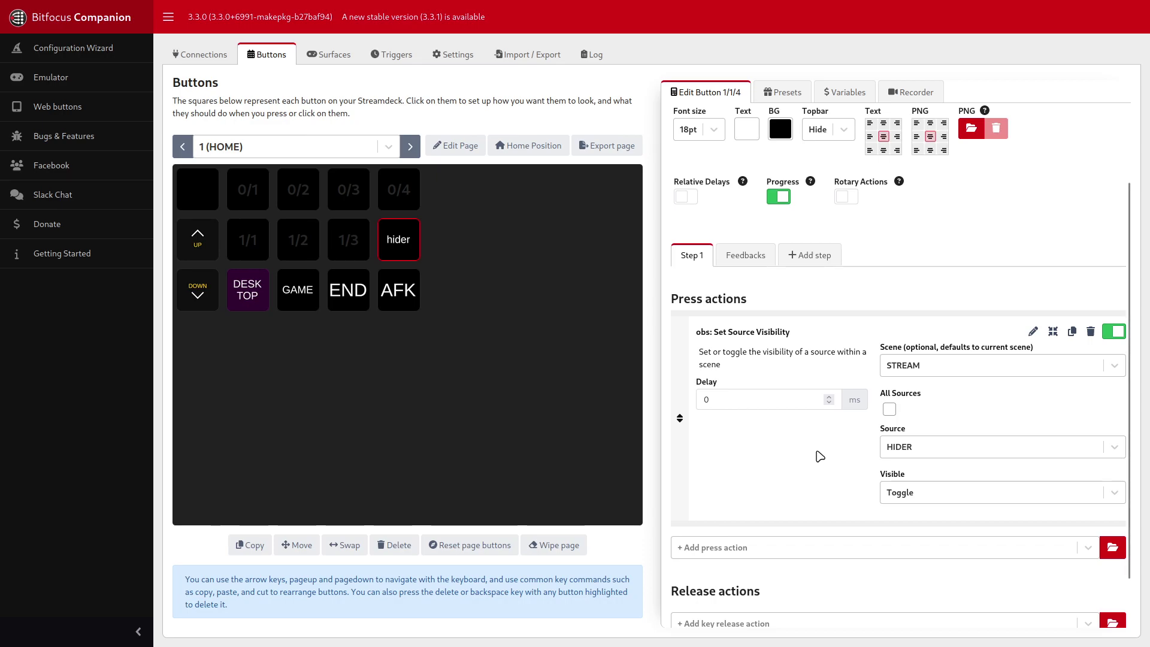
scroll(775, 316, up, 3)
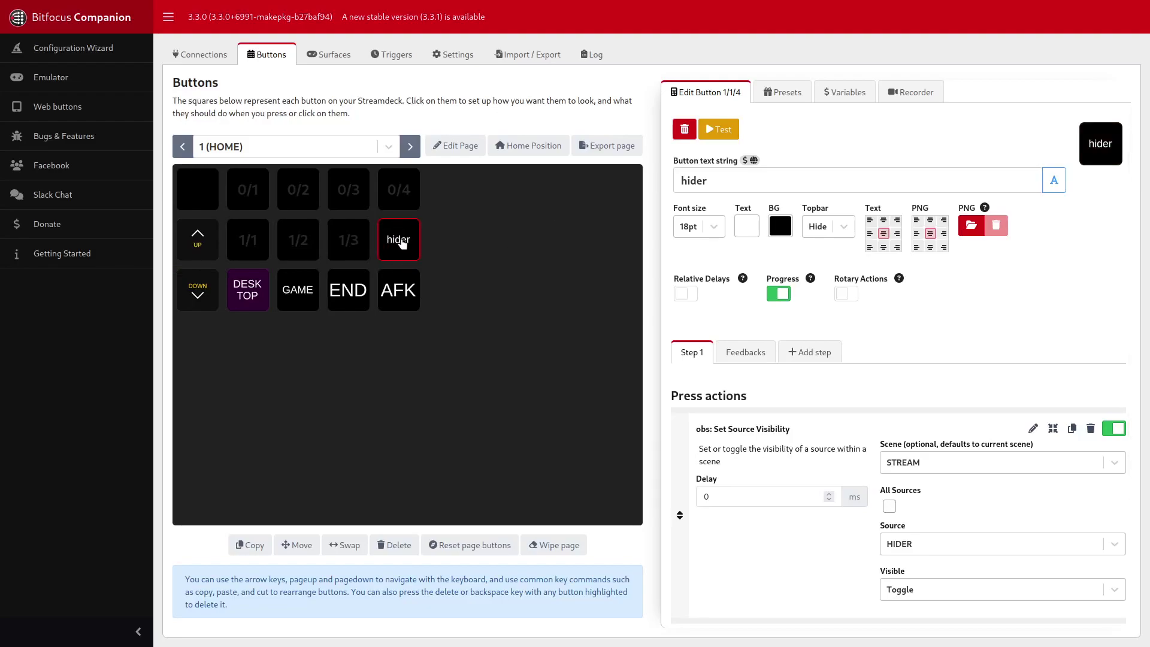
Look through the AFK, END, GAME and DESKTOP buttons on the HOME page, ending on the hider button.
click(405, 303)
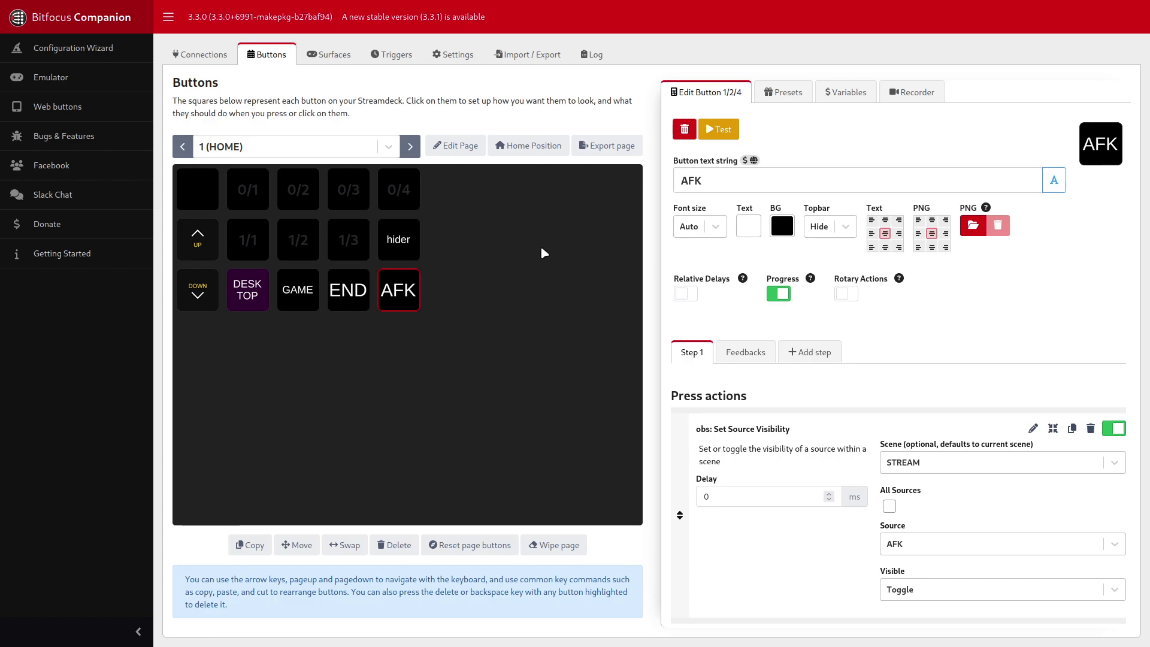
click(355, 301)
click(281, 301)
click(246, 300)
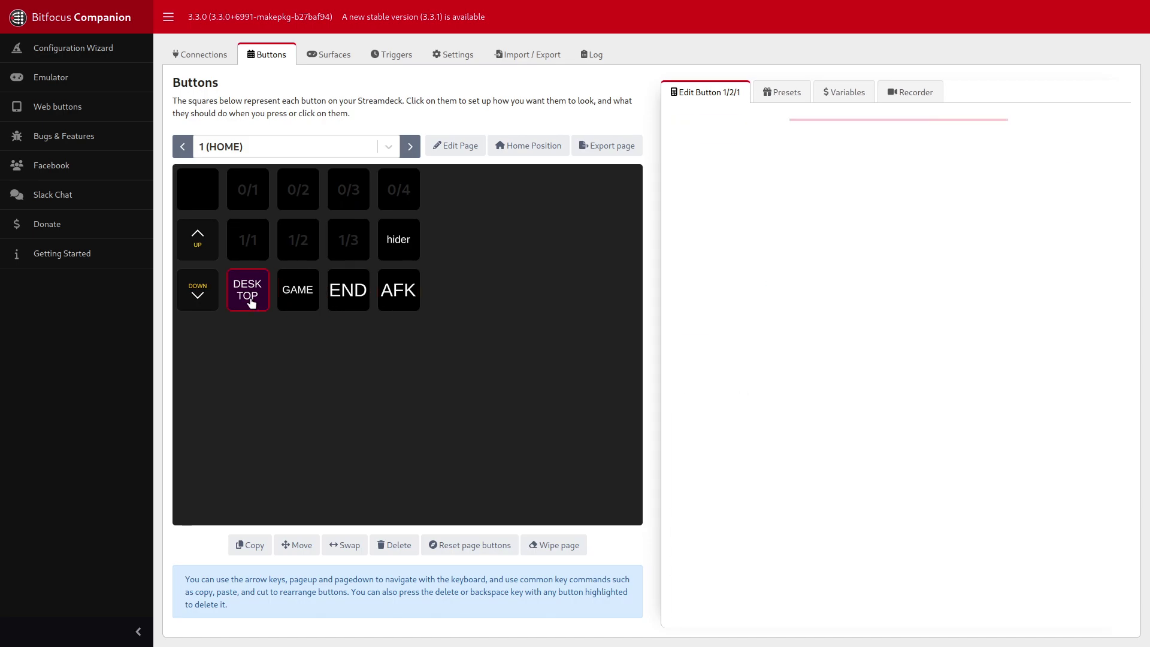
click(304, 299)
click(350, 294)
click(399, 288)
click(411, 249)
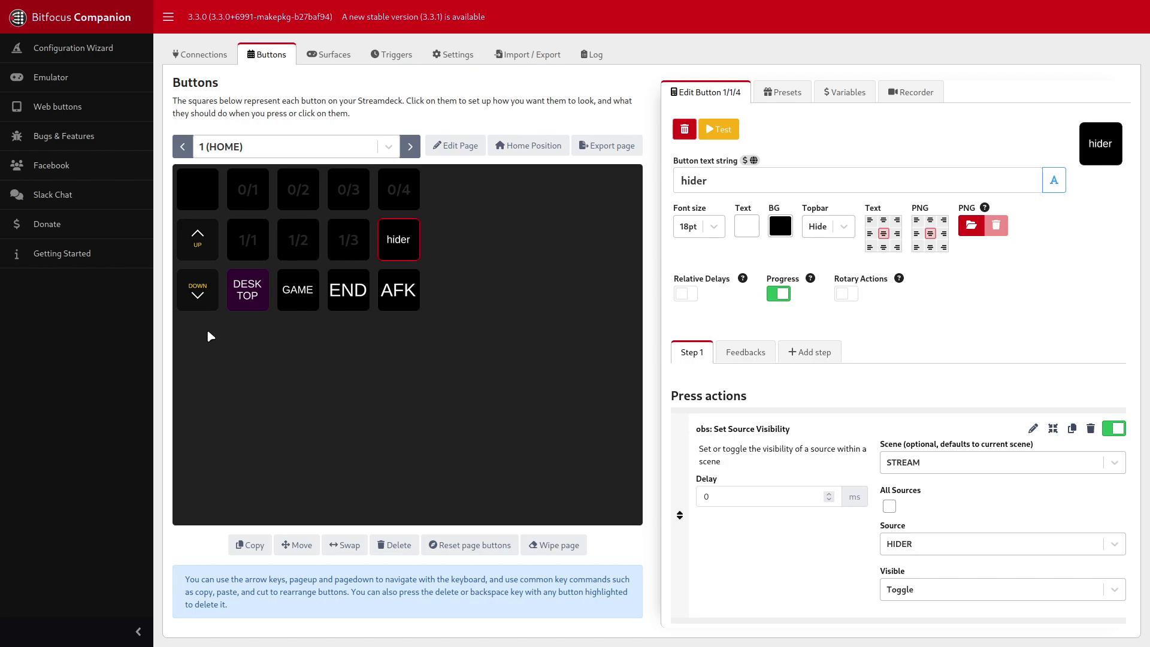
Inspect the HOME page's page down button, view page 2 (popup) and return to page 1.
click(197, 291)
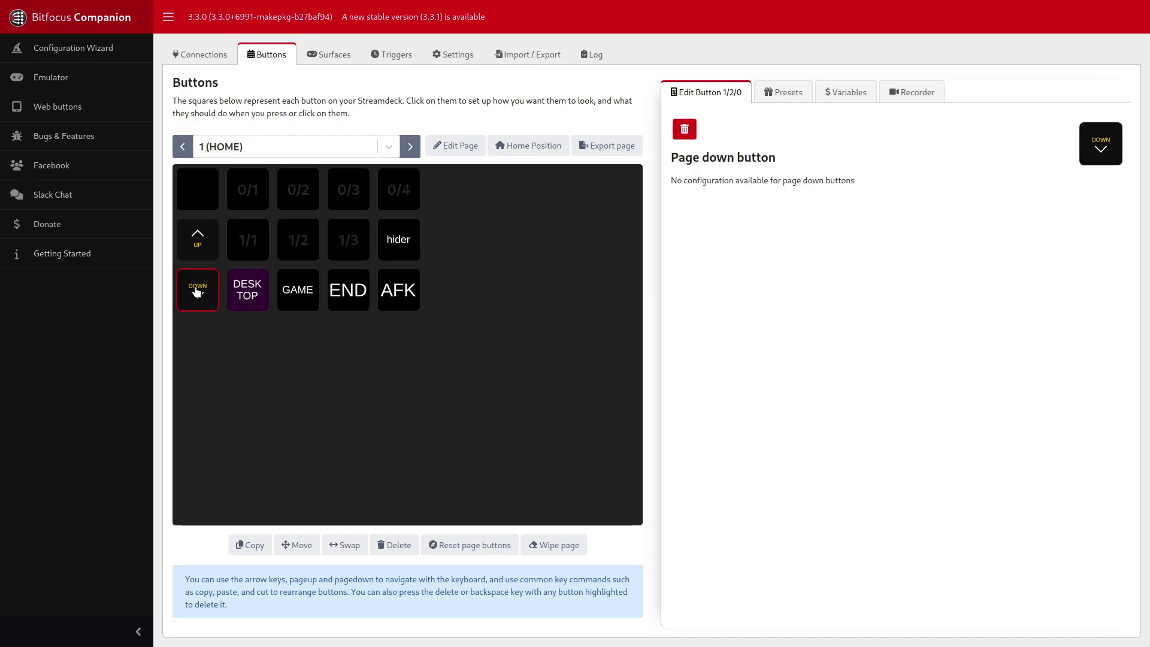
click(410, 147)
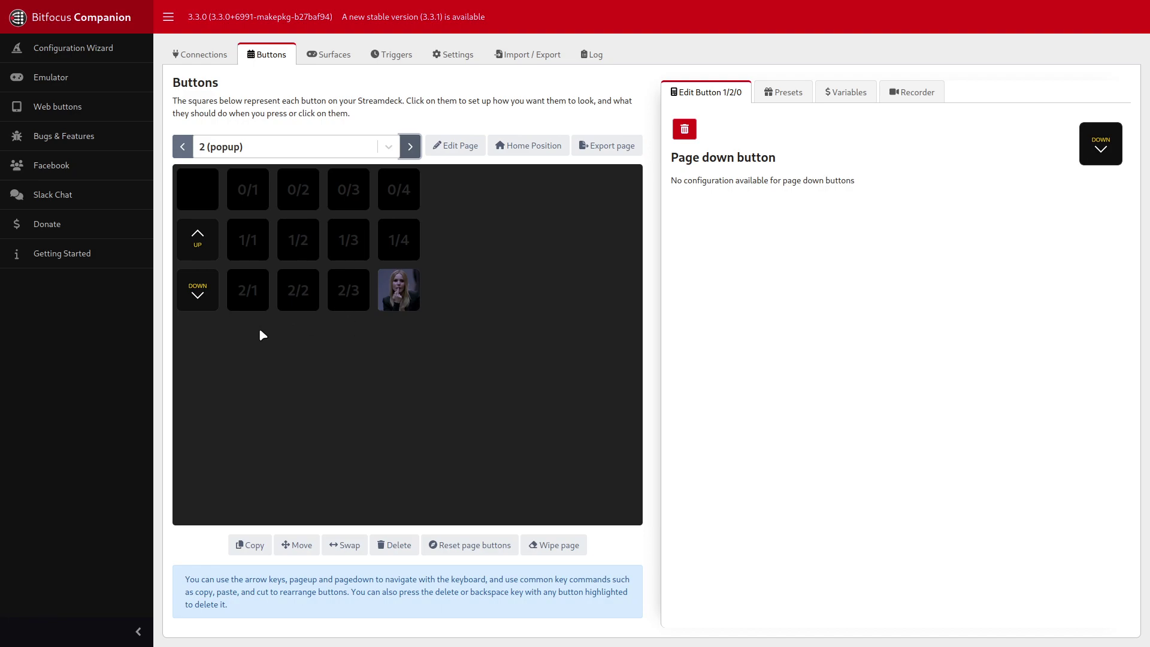
click(182, 147)
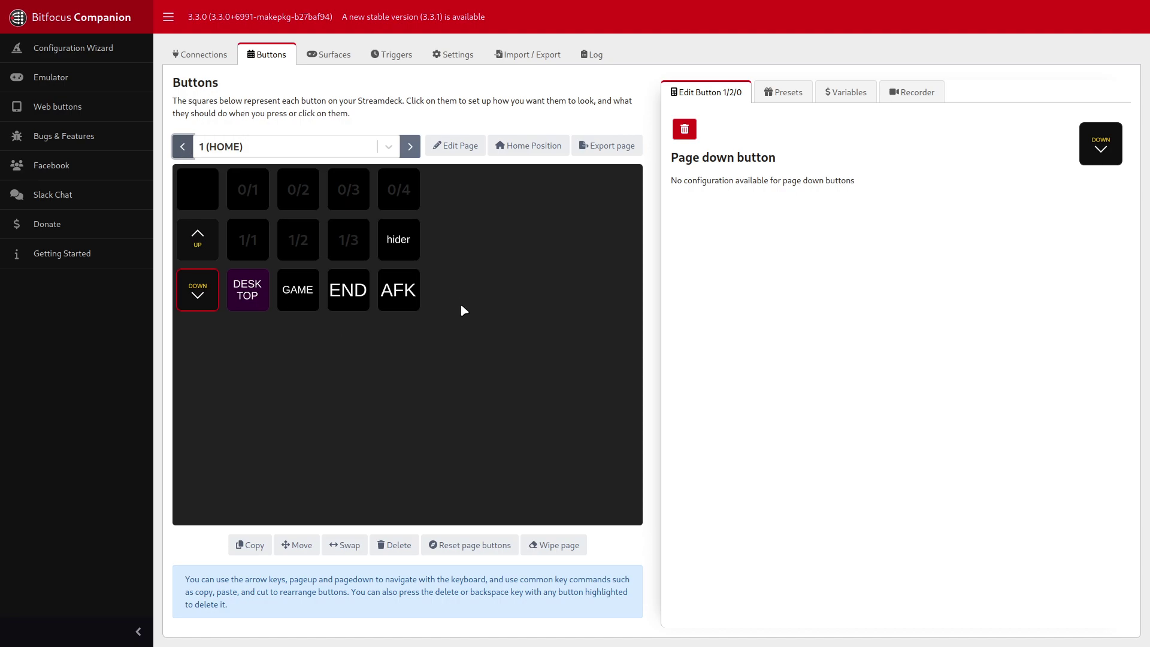